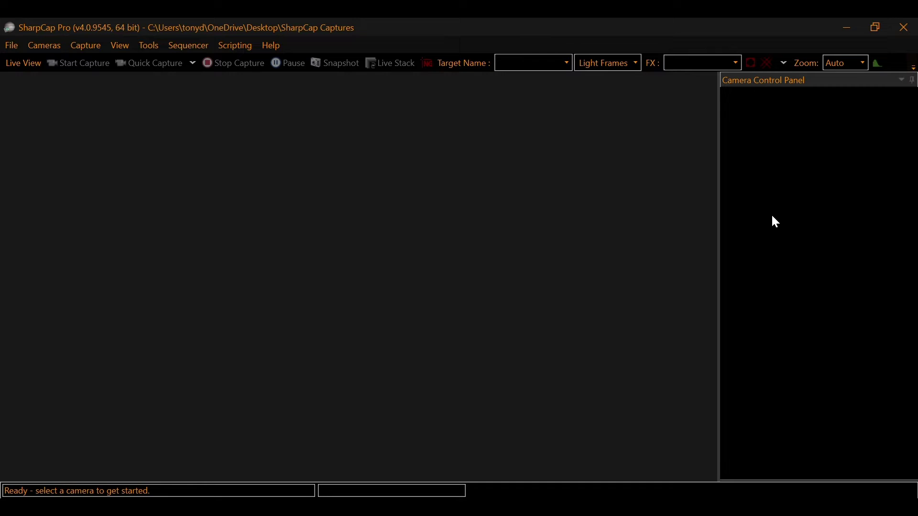
Connect the ZWO ASI2600MC Pro from the Cameras menu
left_click(40, 47)
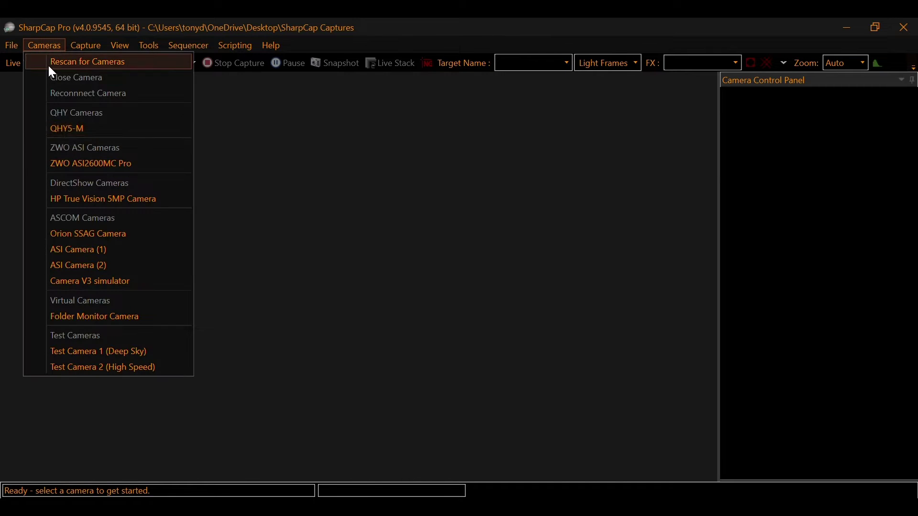
left_click(72, 164)
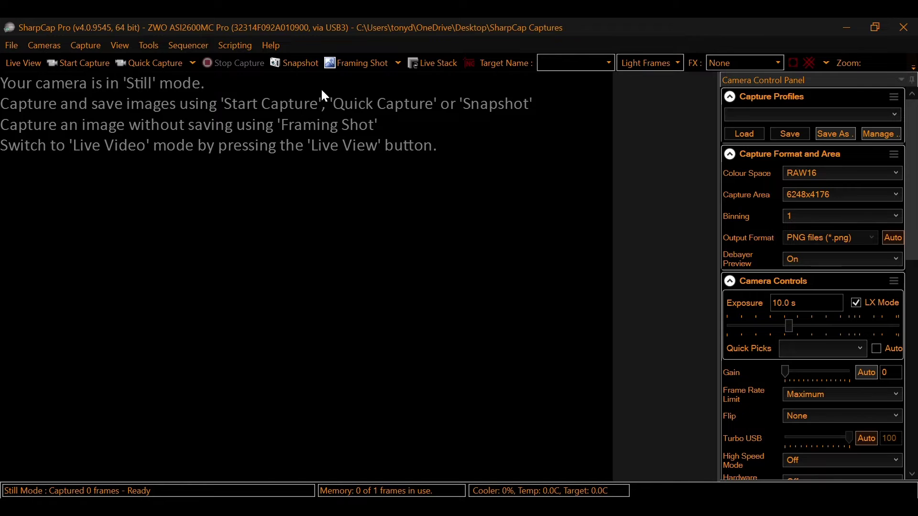
Capture one 10-second framing exposure, show its Tools histogram, and open the Smart Histogram
left_click(335, 67)
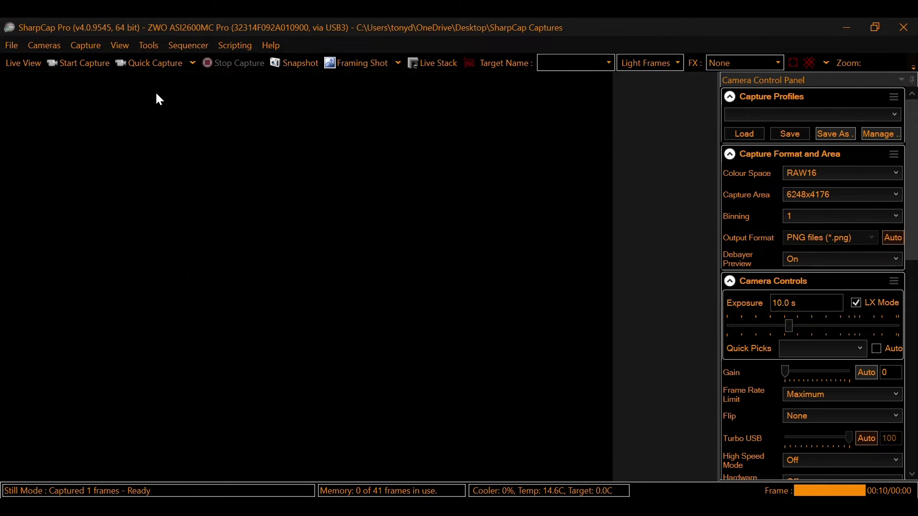
left_click(143, 45)
left_click(170, 65)
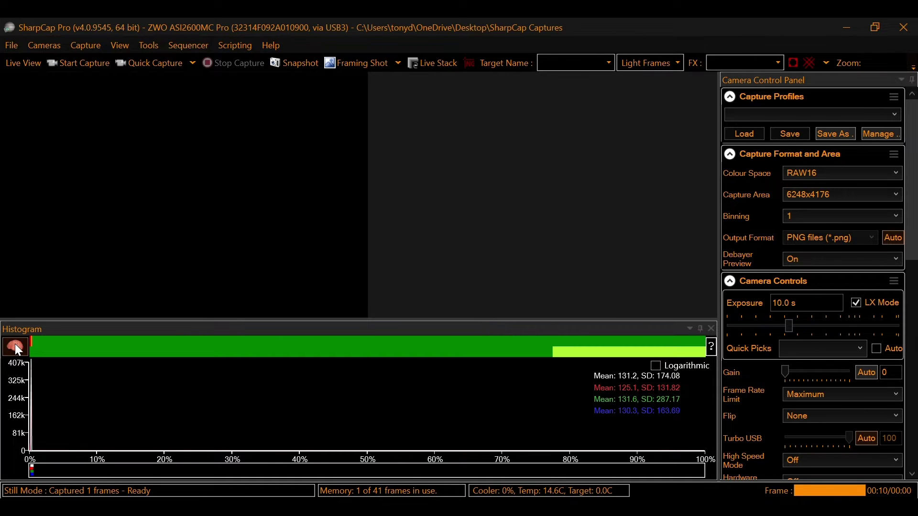
left_click(14, 348)
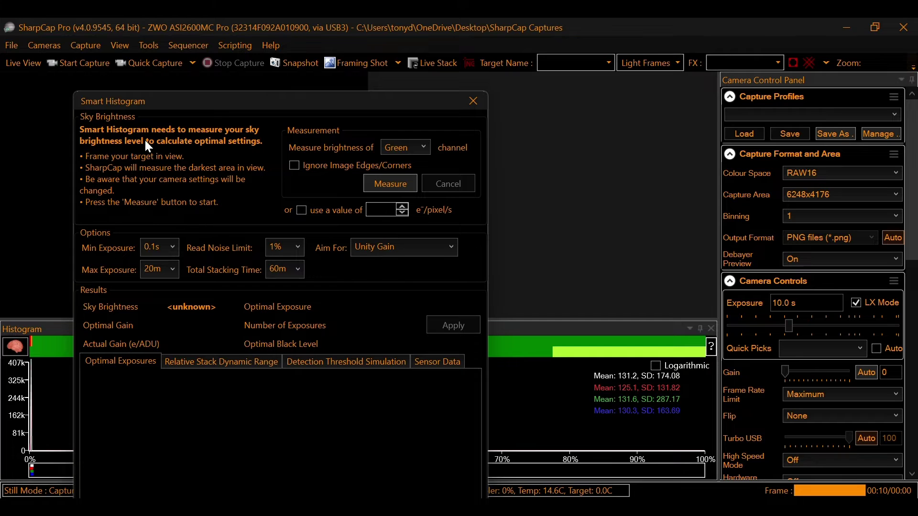
Move the Smart Histogram window to the screen centre and leave the measured channel on Green
left_click_drag(166, 99, 466, 92)
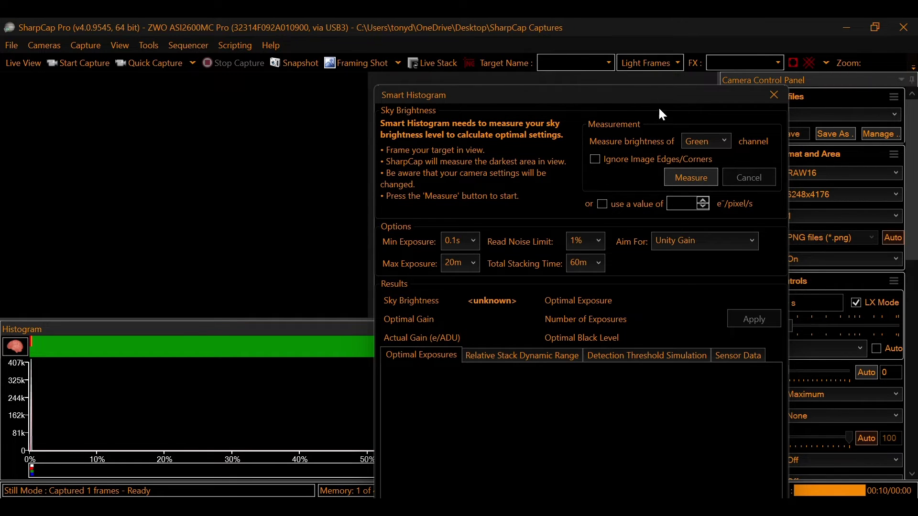
left_click(697, 144)
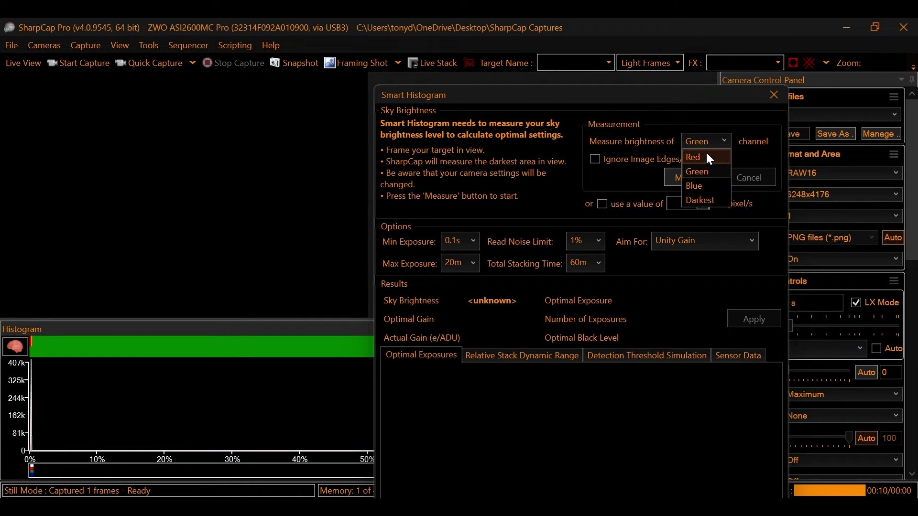
left_click(688, 140)
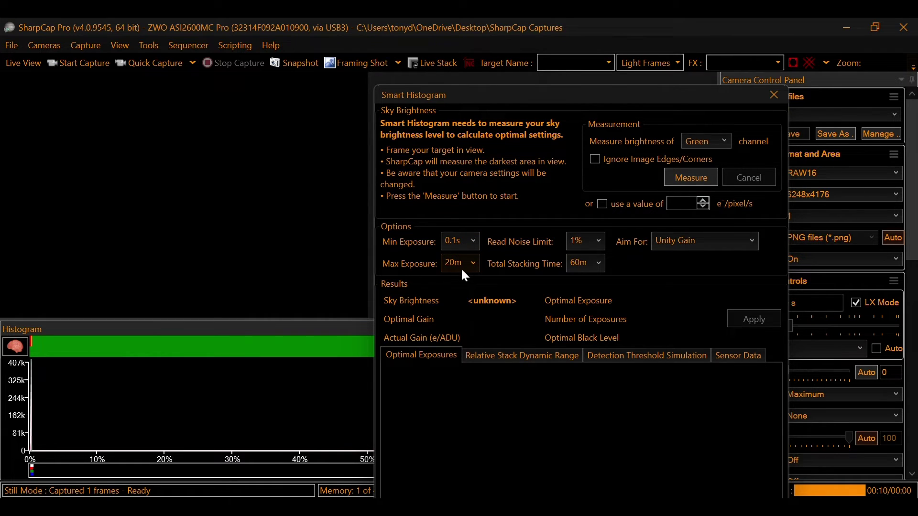
Set the Smart Histogram's total stacking time to 10h
left_click(587, 263)
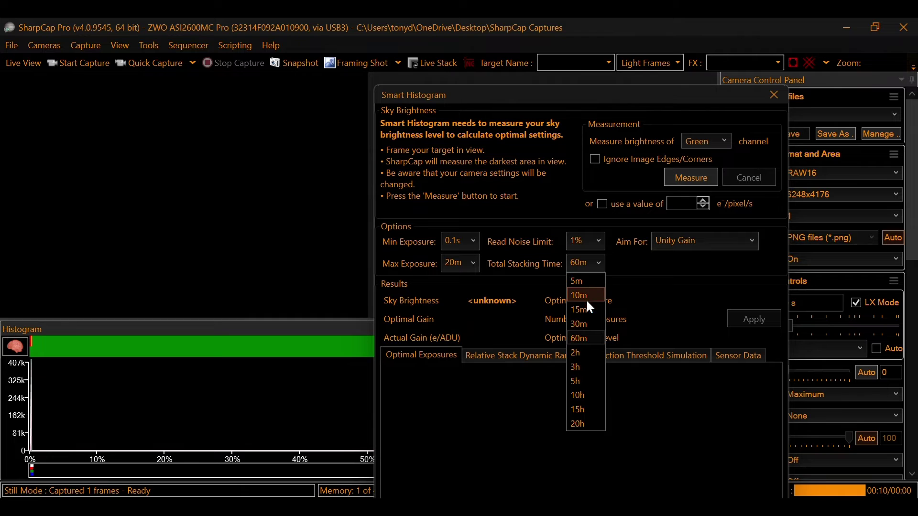
left_click(581, 395)
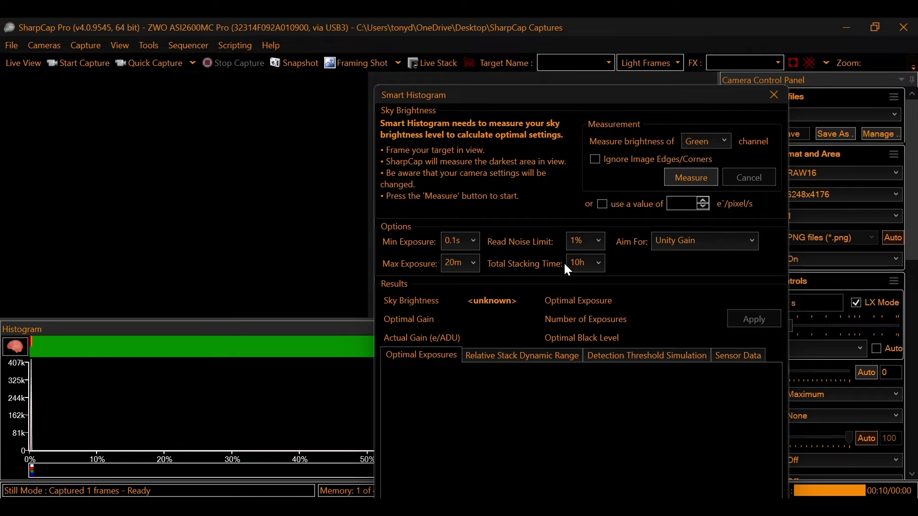
left_click(598, 262)
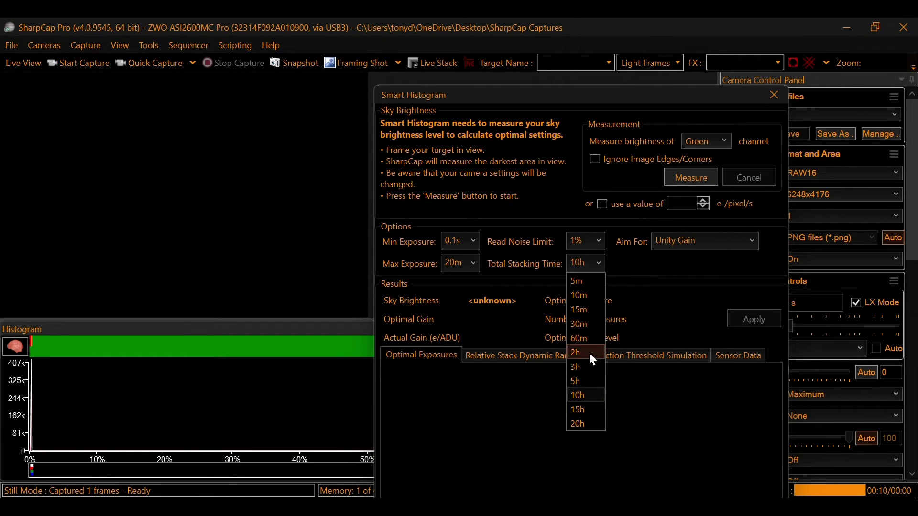
left_click(642, 269)
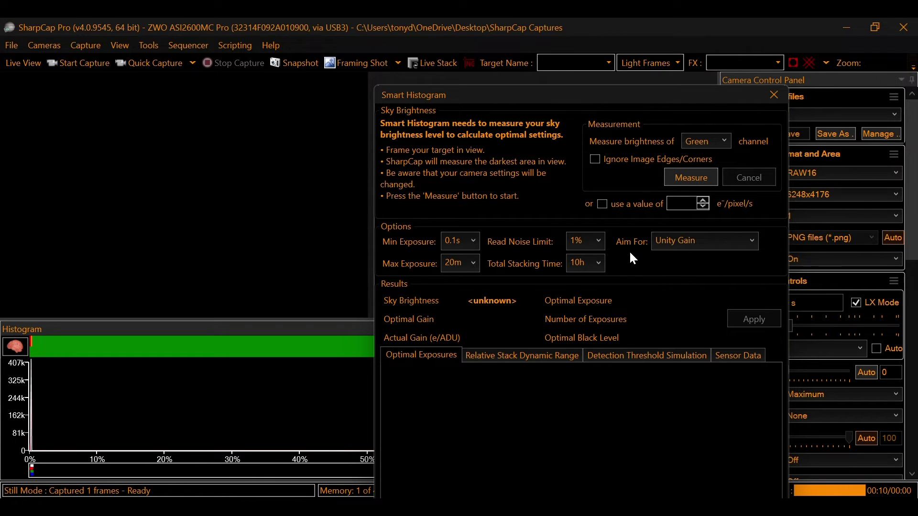
Keep Unity Gain as the aim and measure sky brightness: 1.98 e⁻/pixel/s, 626.7s, 57 frames
left_click(684, 242)
left_click(675, 273)
left_click(682, 241)
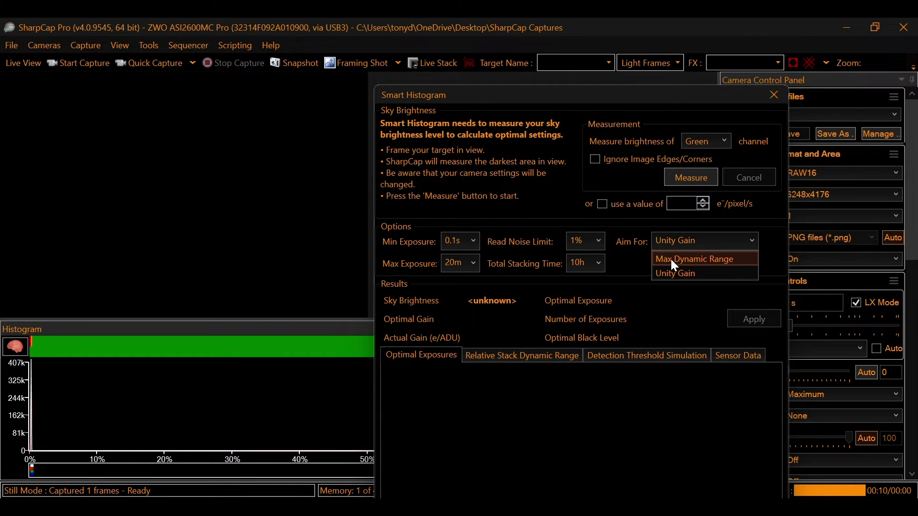
left_click(667, 275)
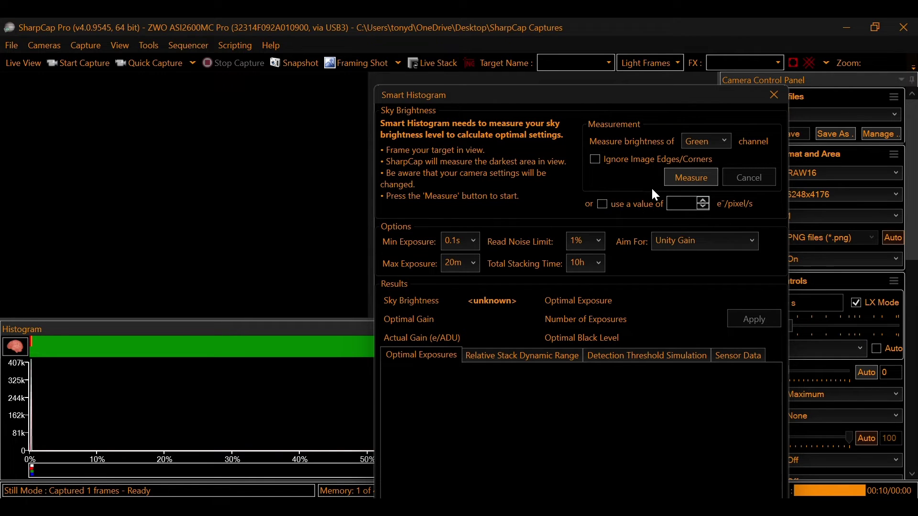
left_click(675, 179)
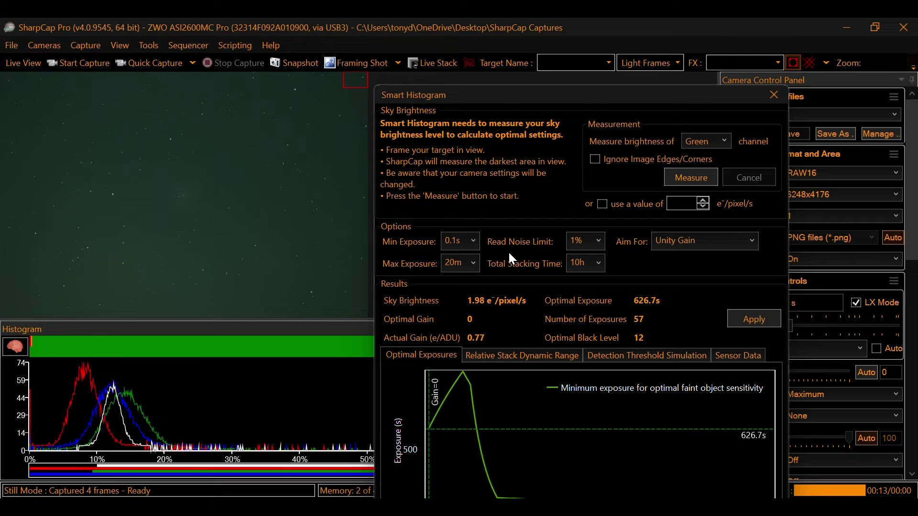
Try read noise limits of 3% and 5%, then settle on 1% for 626.7s exposures, 57 frames
left_click(599, 242)
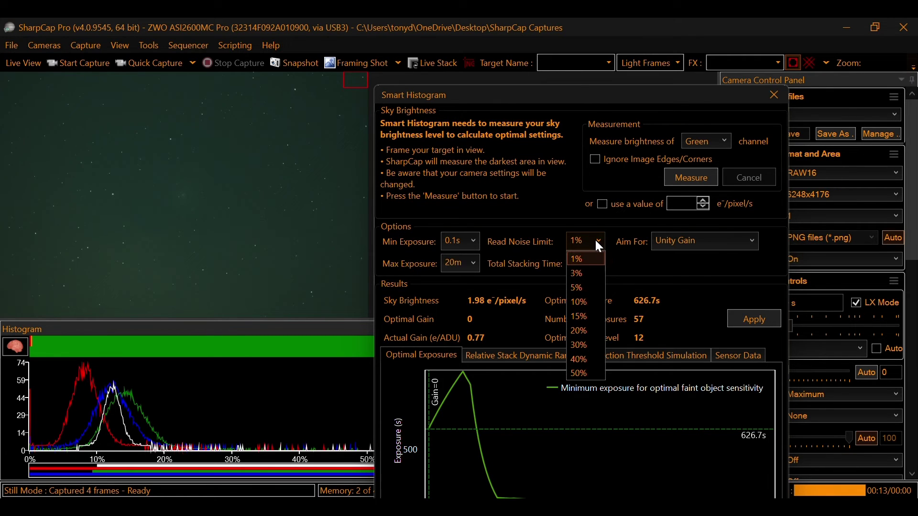
left_click(590, 273)
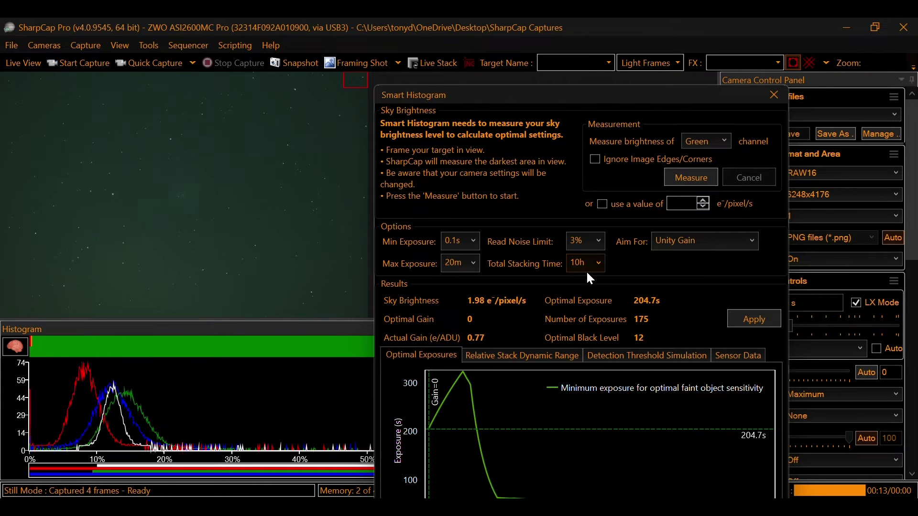
left_click(588, 242)
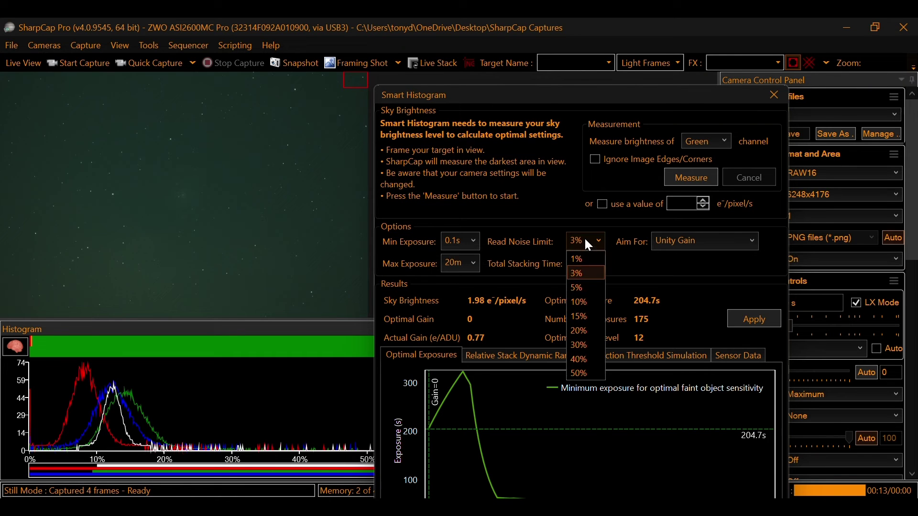
left_click(578, 288)
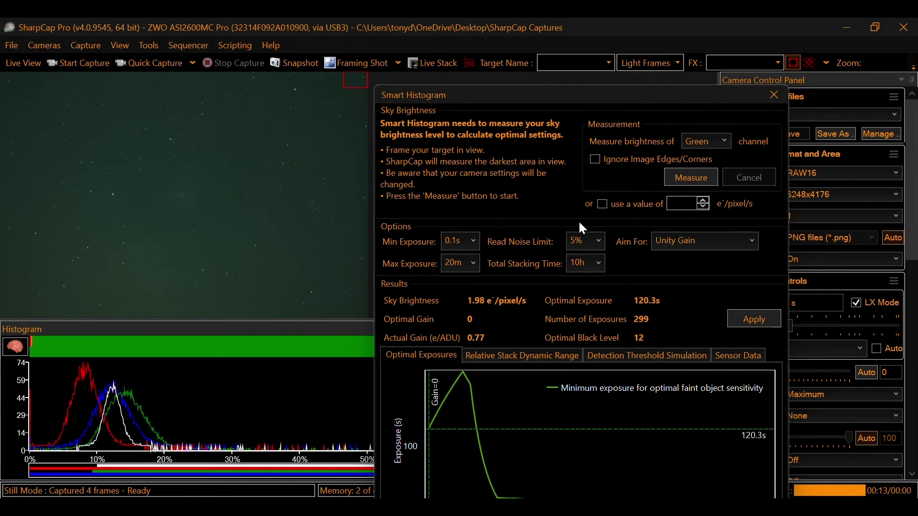
left_click(579, 241)
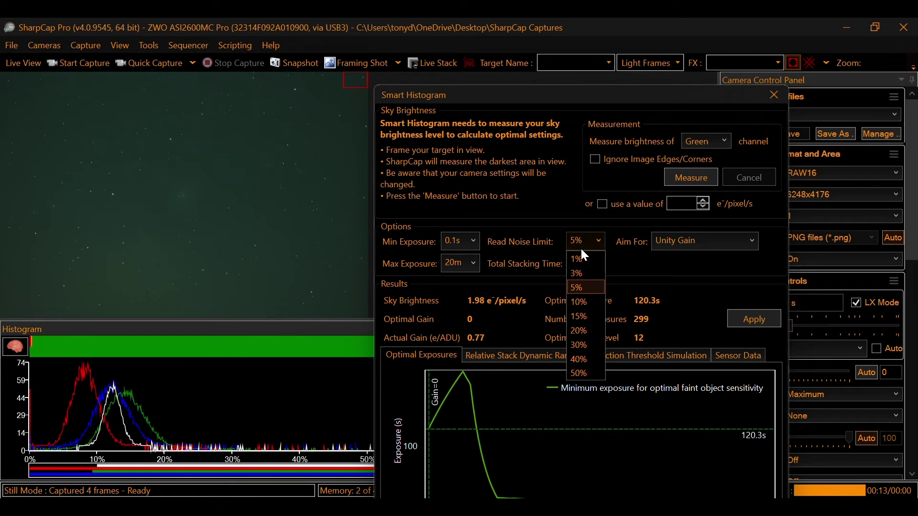
left_click(581, 254)
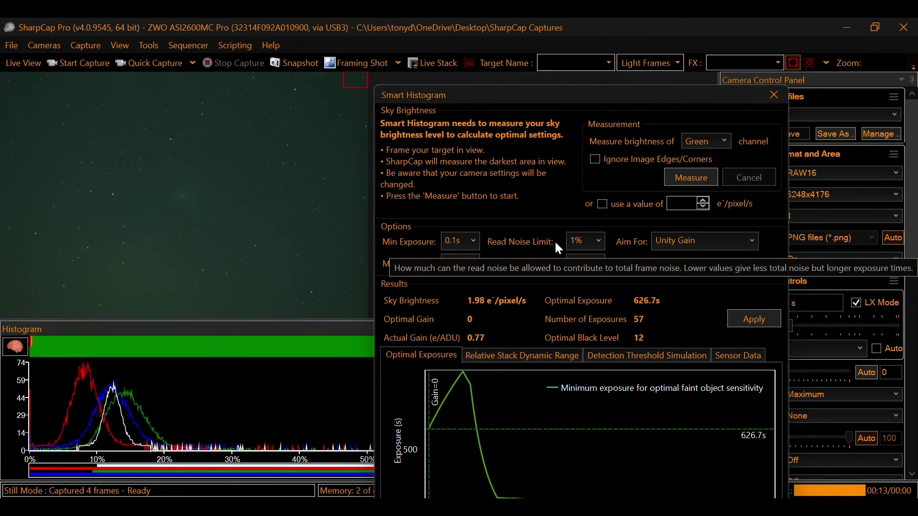
left_click(692, 138)
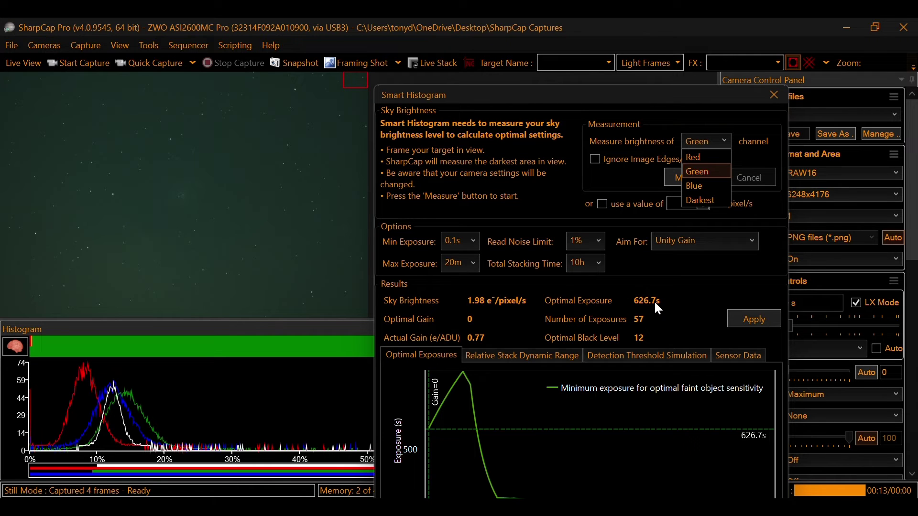
Measure the Red channel: 1.20 e⁻/pixel/s, recommending 1031.4s exposures and 34 frames
left_click(692, 156)
left_click(669, 181)
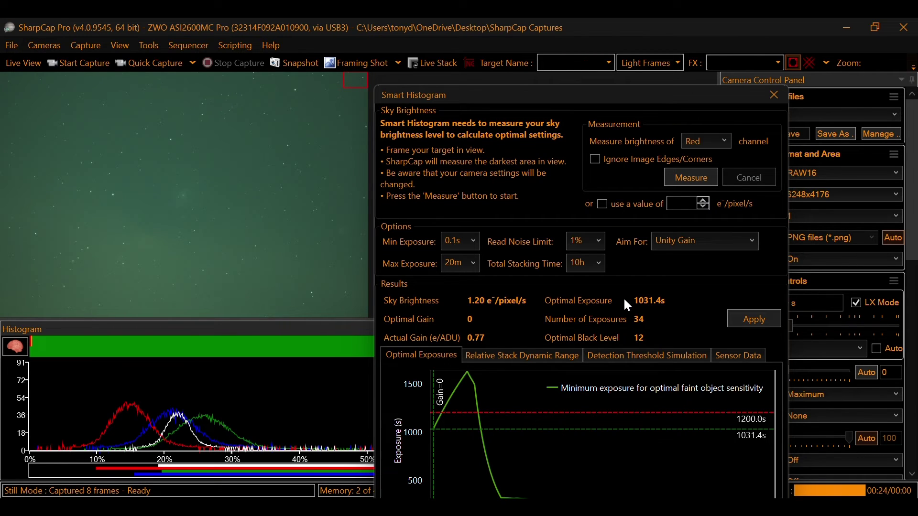
Raise the red read noise limit through 3% to 5%, giving 197.9s exposures and 181 frames
left_click(586, 240)
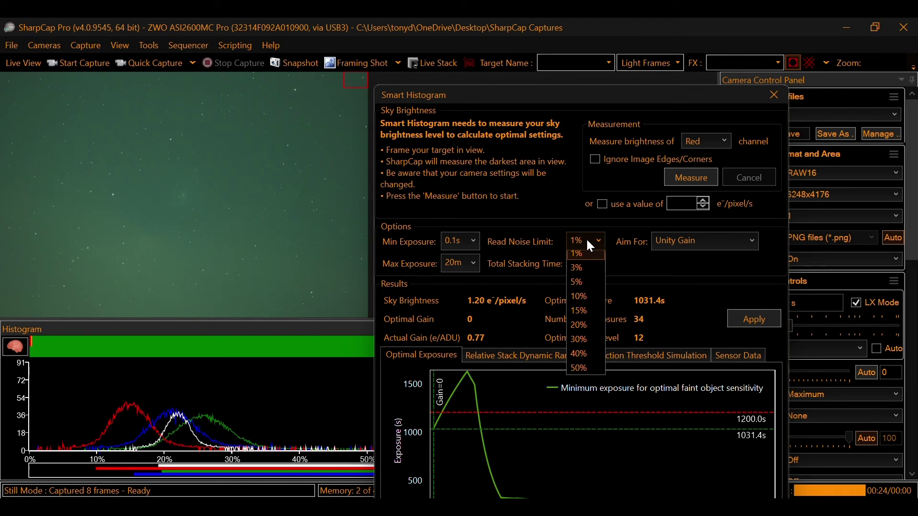
left_click(584, 275)
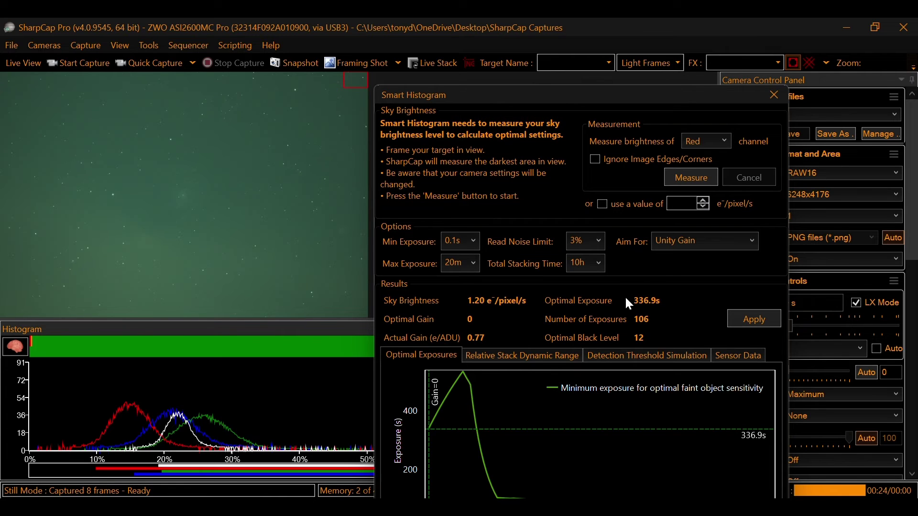
left_click(597, 243)
left_click(583, 289)
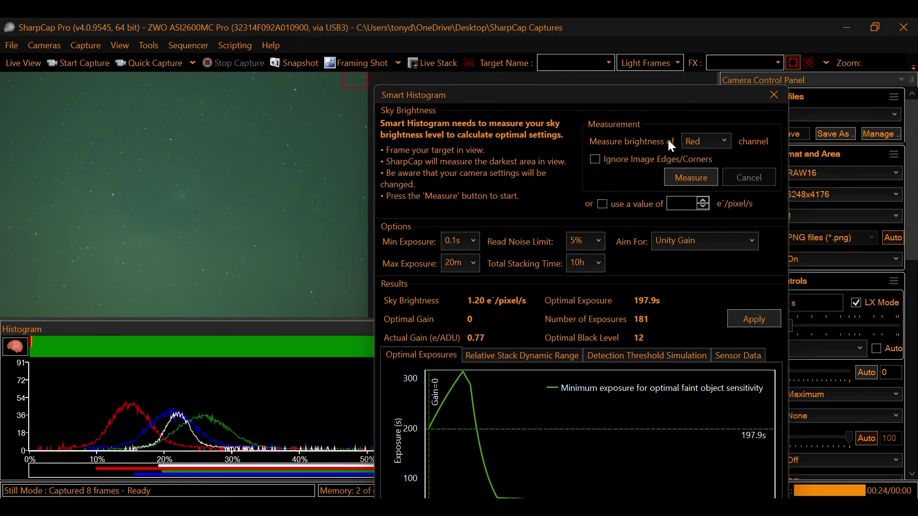
left_click(719, 141)
Measure the Blue channel at 1% read noise: 1.76 e⁻/pixel/s, 704.1s exposures, 51 frames
left_click(691, 184)
left_click(592, 240)
left_click(579, 253)
left_click(672, 178)
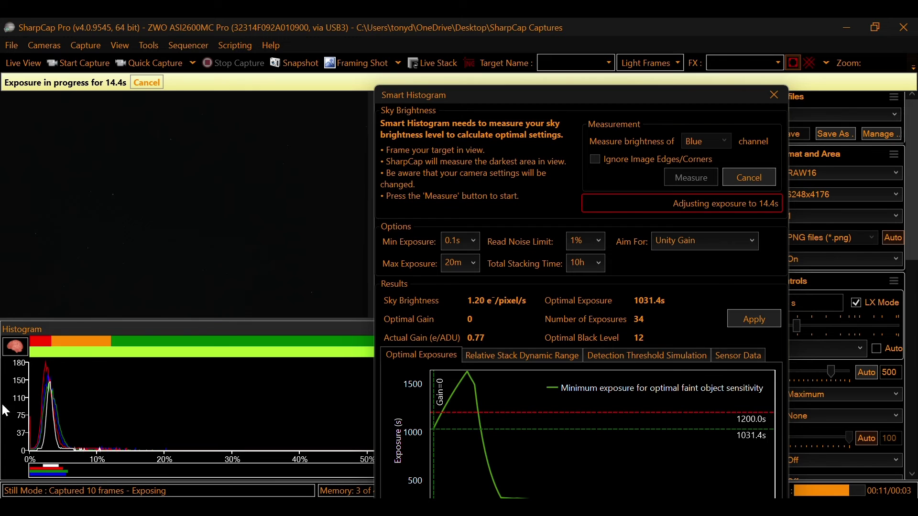
mouse_move(45, 384)
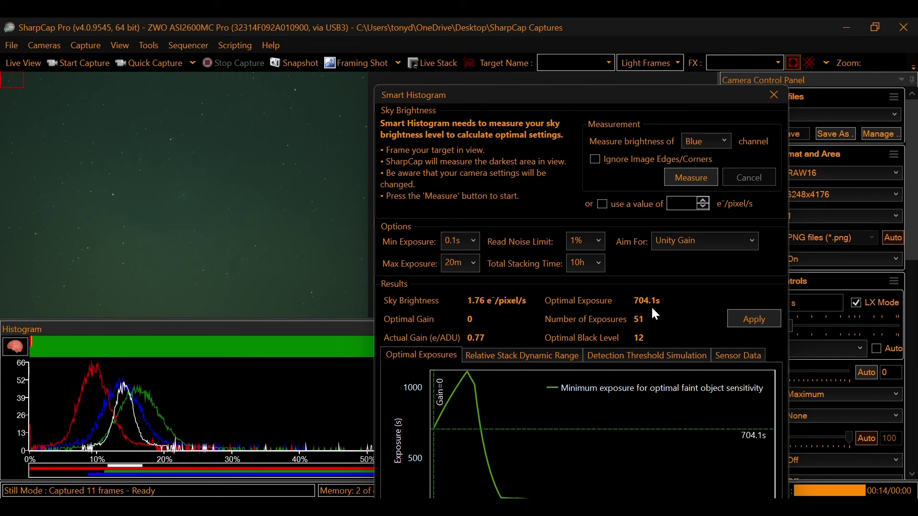
left_click(596, 240)
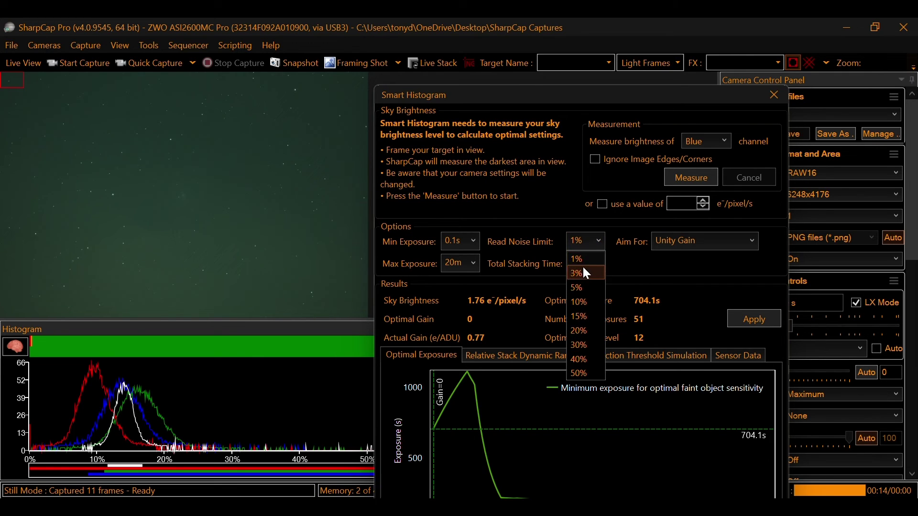
Step the blue read noise limit through 3% to 5%, yielding 135.1s exposures and 266 frames
left_click(586, 274)
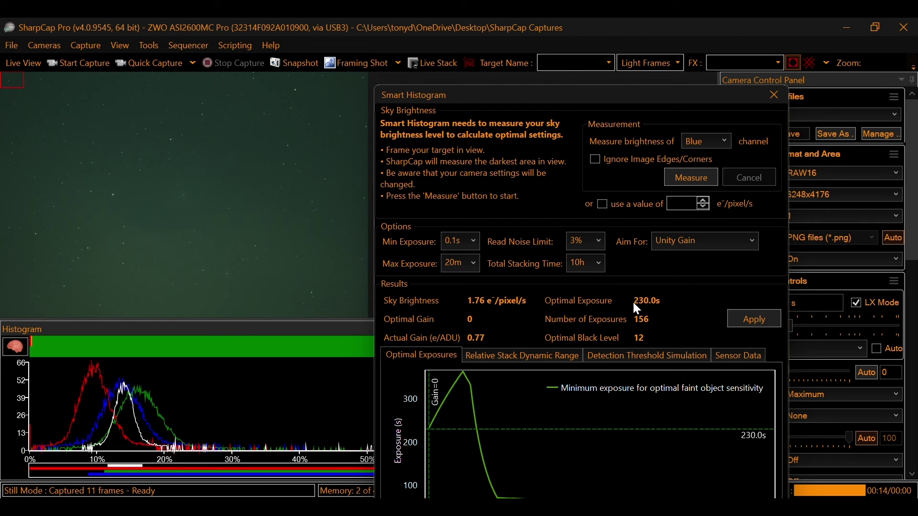
left_click(593, 241)
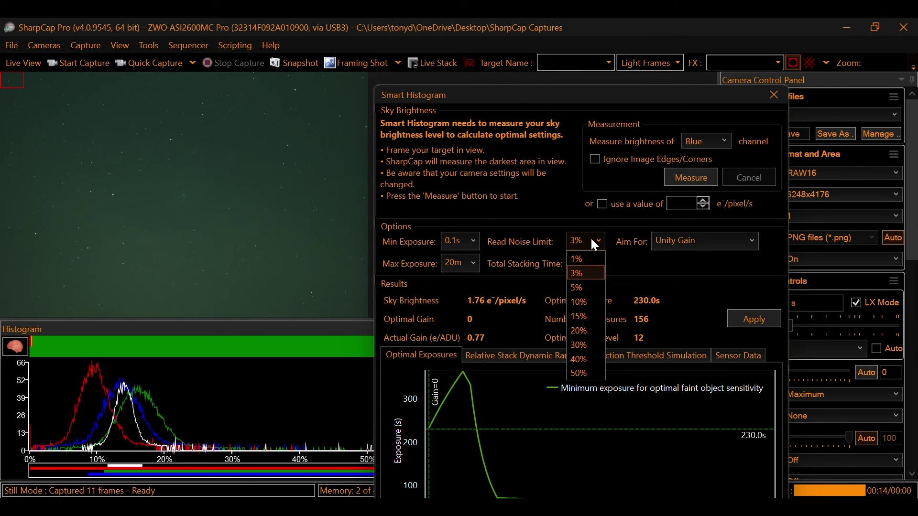
left_click(585, 288)
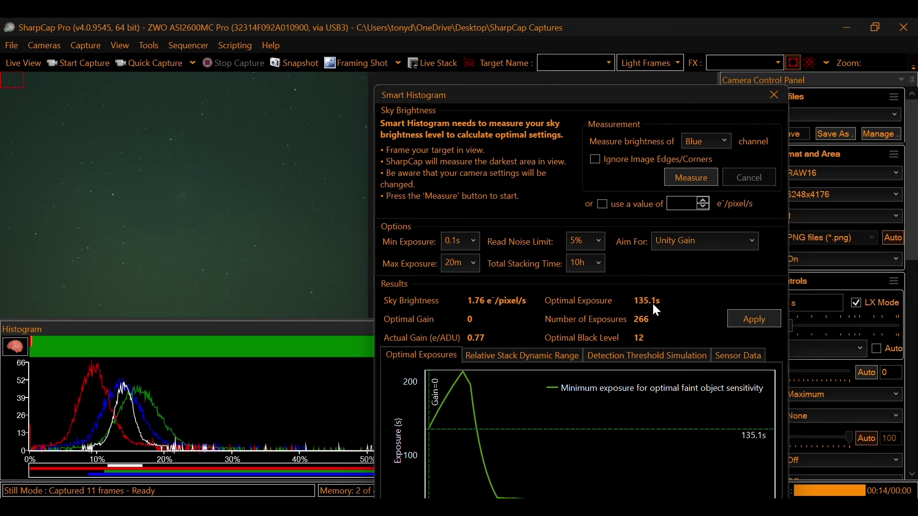